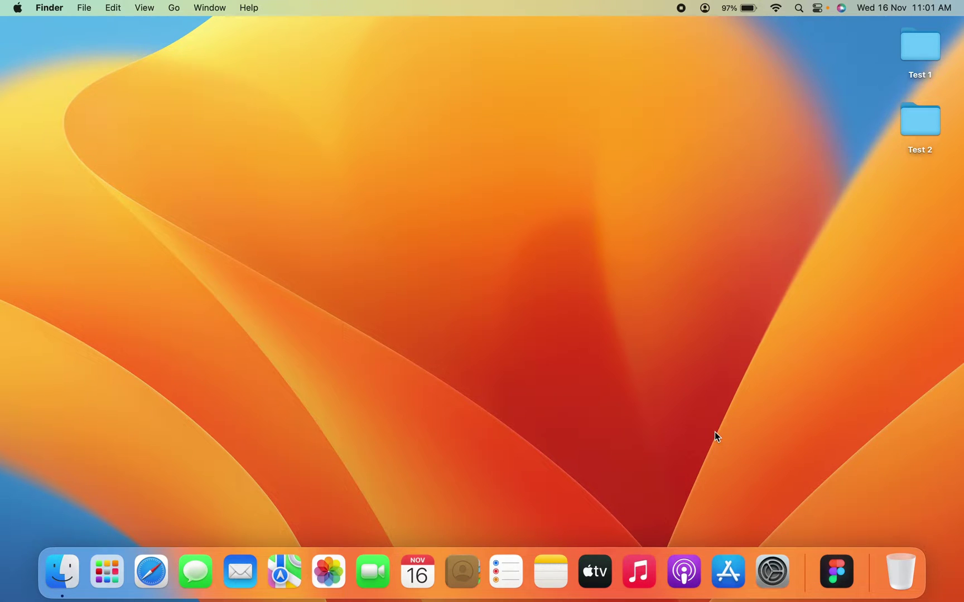
Launch the App Store and show its Categories list
click(731, 575)
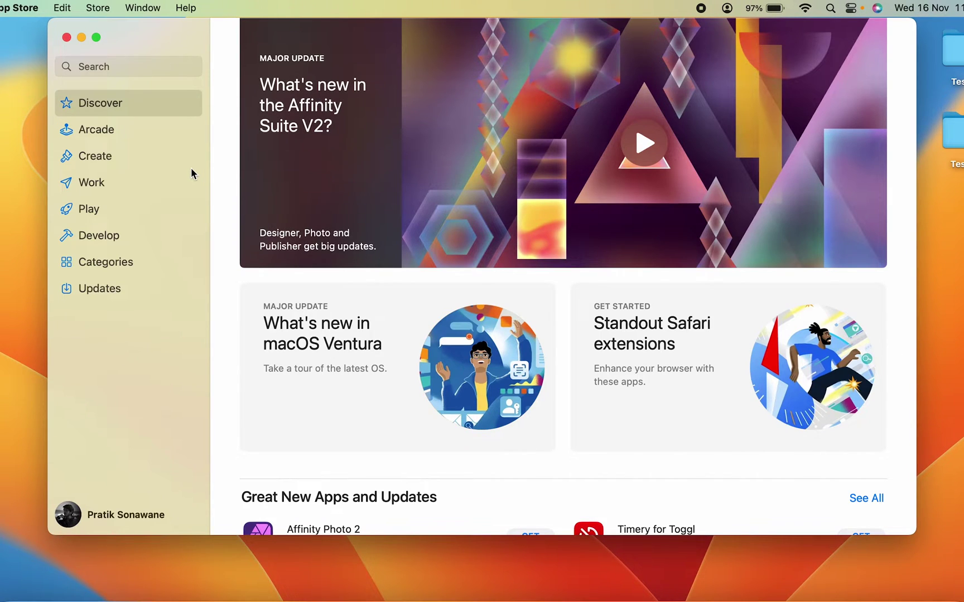
click(111, 289)
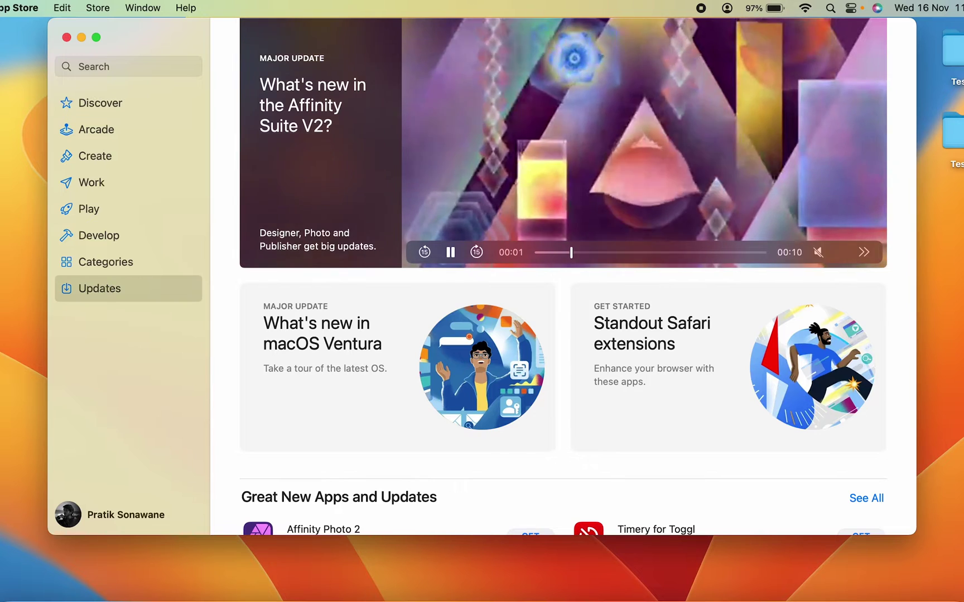
click(104, 263)
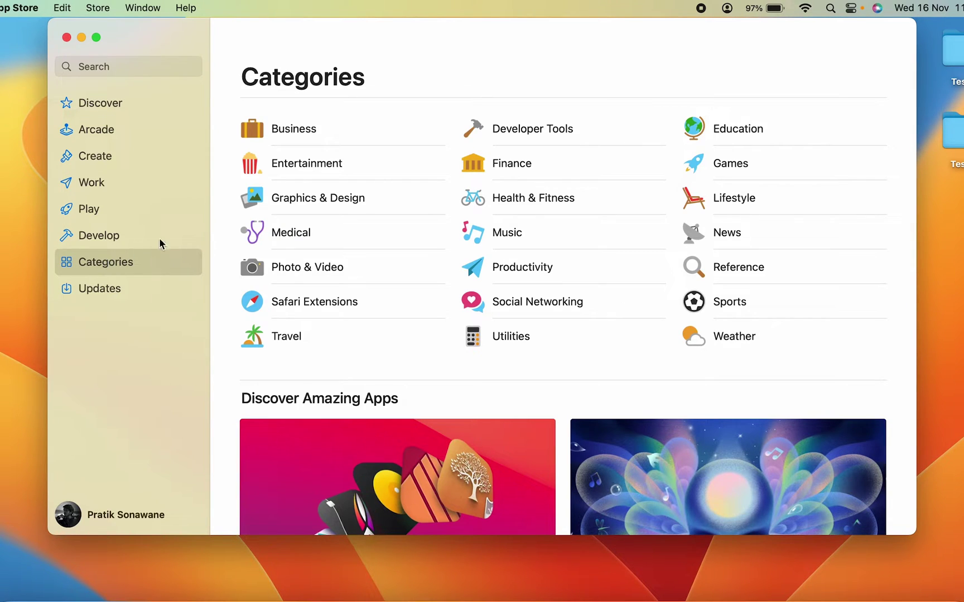
Browse the Education category, then return to the Categories list
click(735, 128)
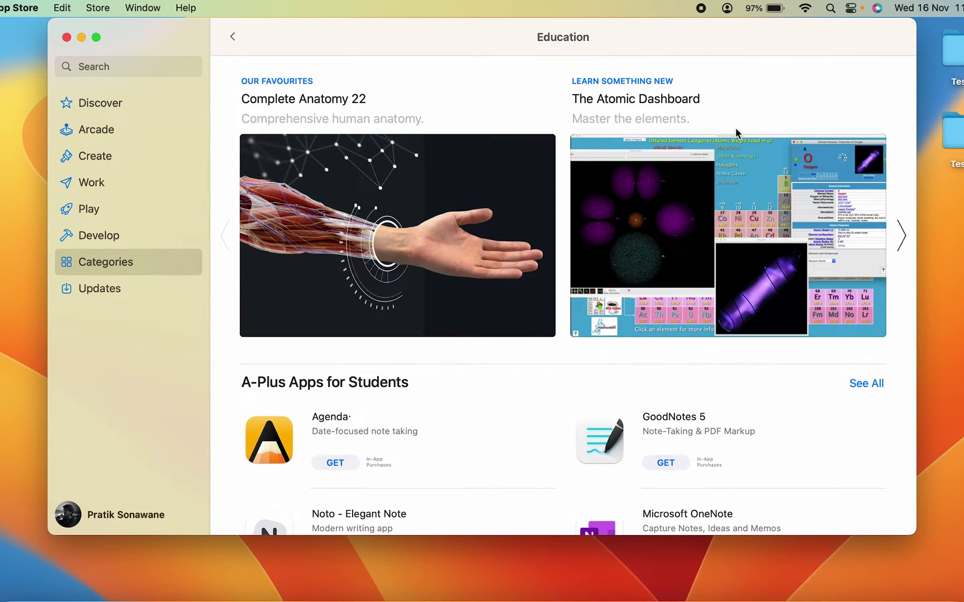
scroll(736, 130, down, 5)
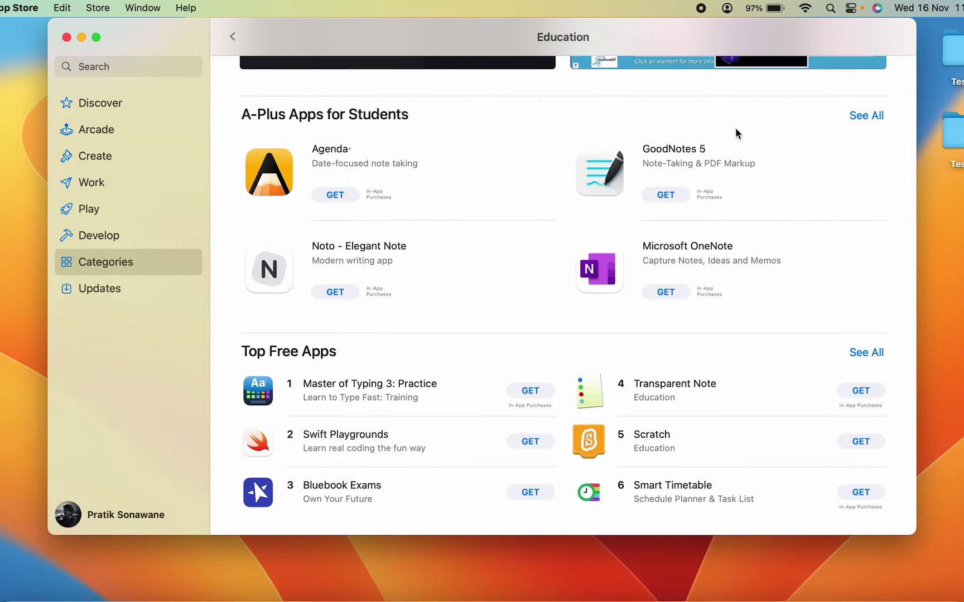
key(super+bracketleft)
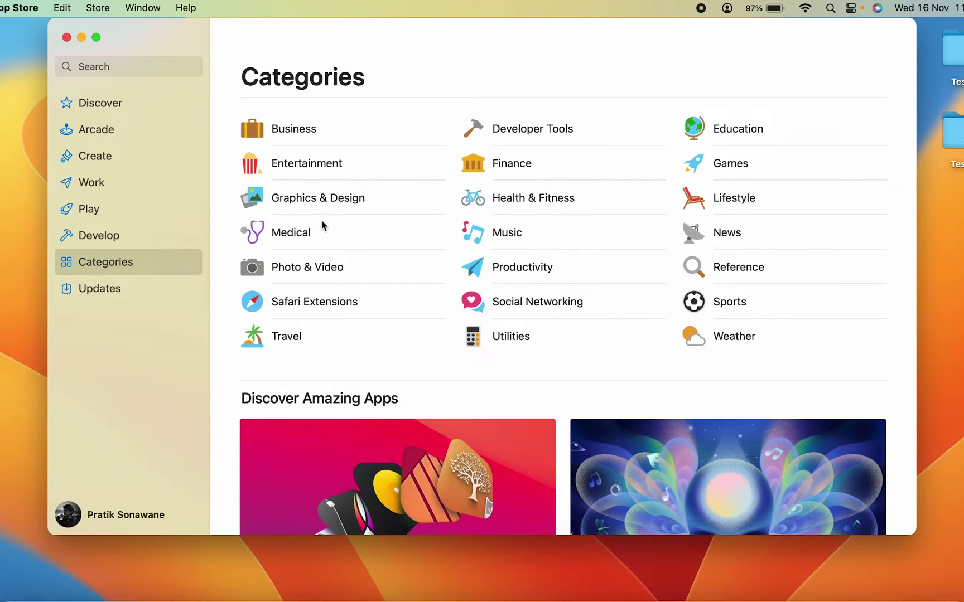
Open the Vectornator: Vector Design/Art page from the Graphics & Design category
click(306, 200)
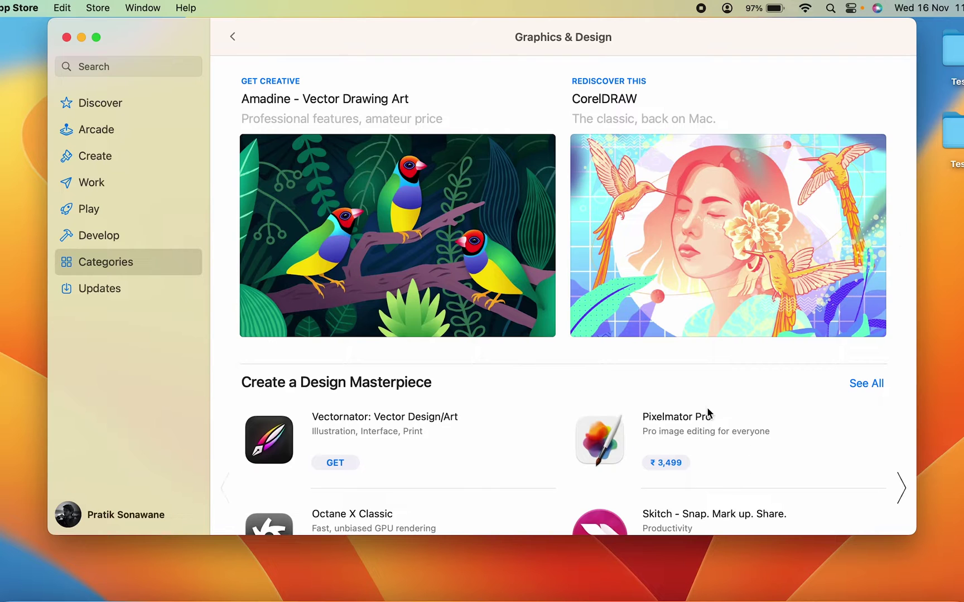
scroll(764, 456, down, 5)
scroll(763, 455, down, 2)
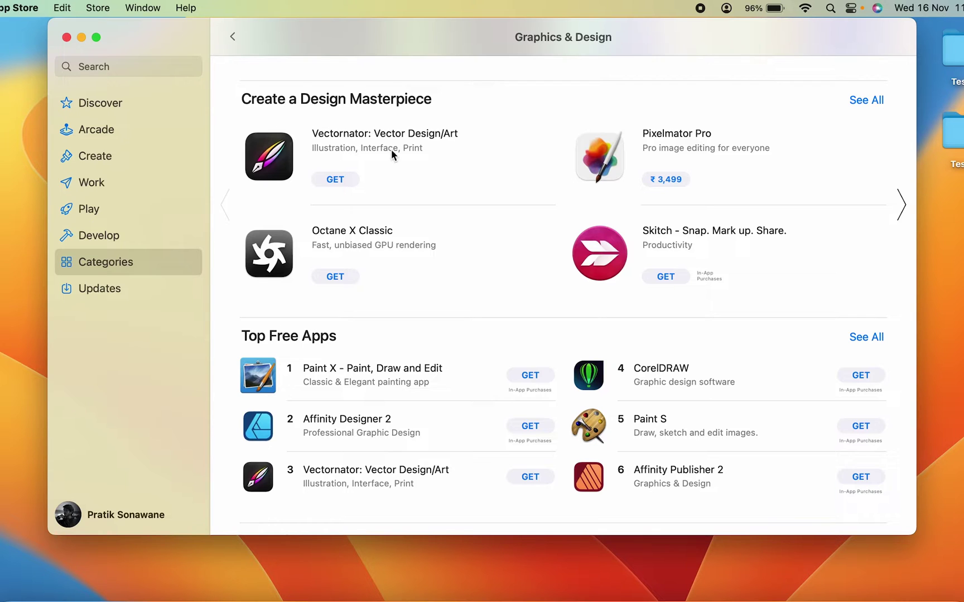
click(356, 145)
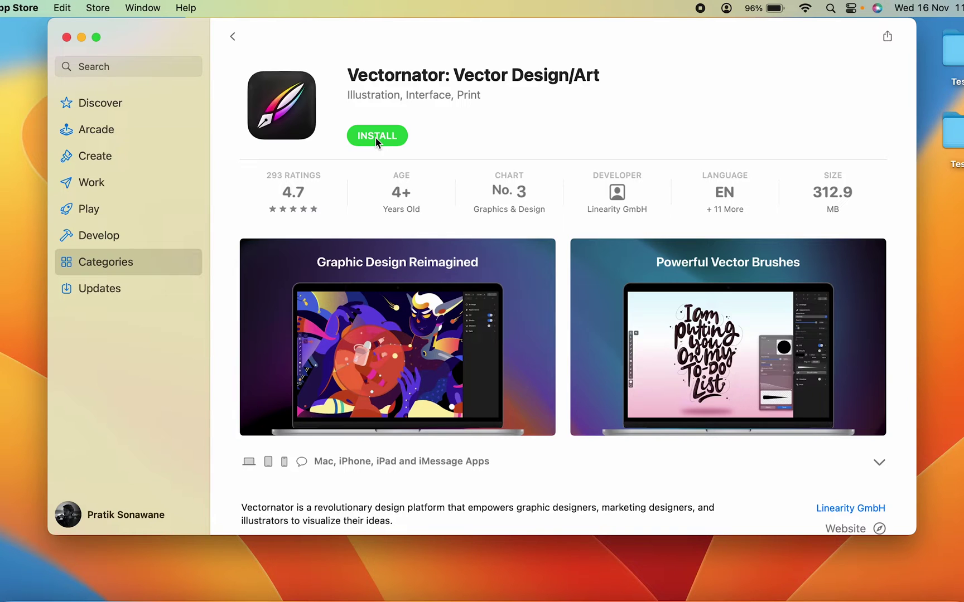
Get Vectornator, signing in with the Apple ID and pasted account password
click(376, 141)
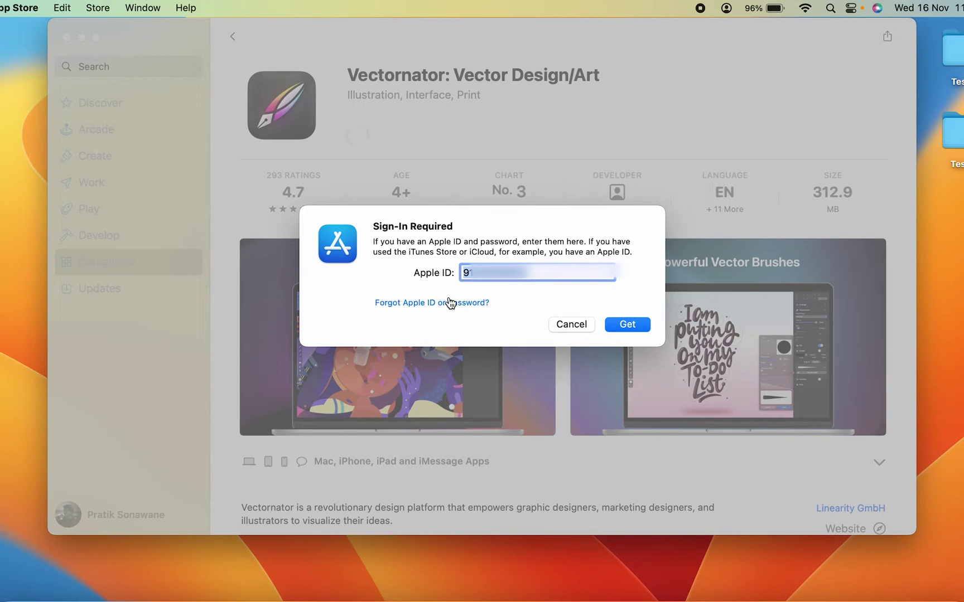
click(629, 325)
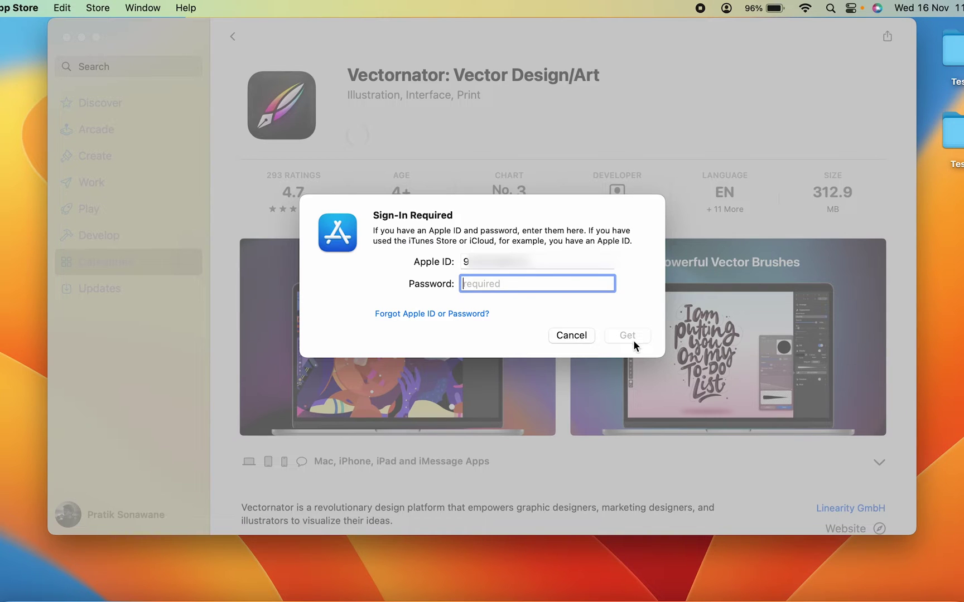
key(super+v)
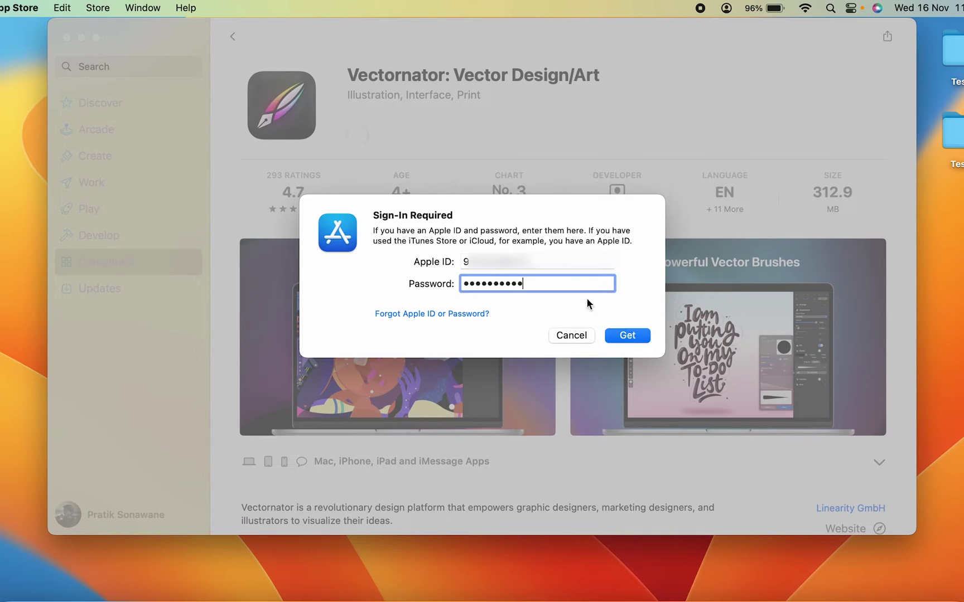
click(625, 337)
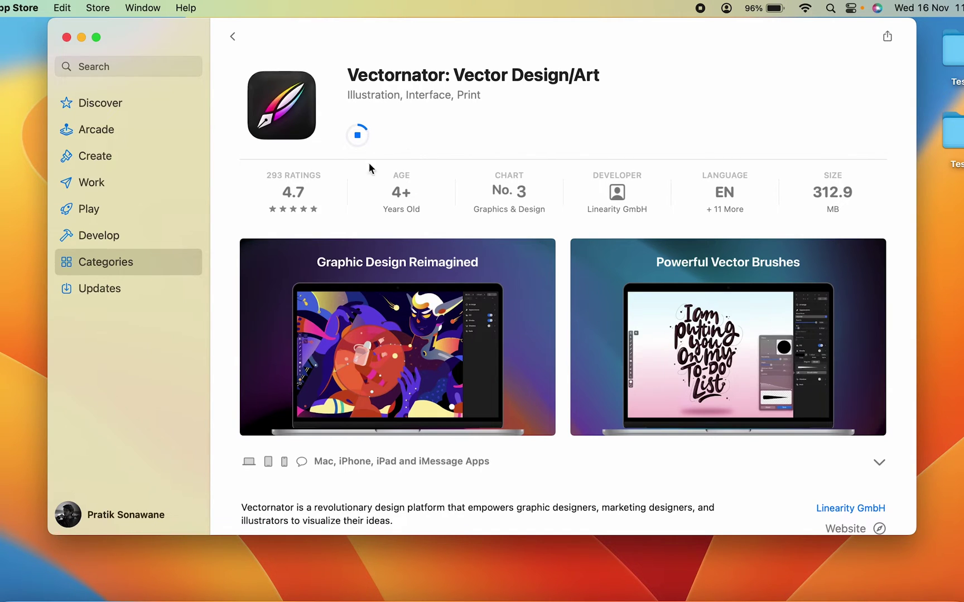
Search the App Store for 'spotify' and browse the Mac Apps results
click(132, 63)
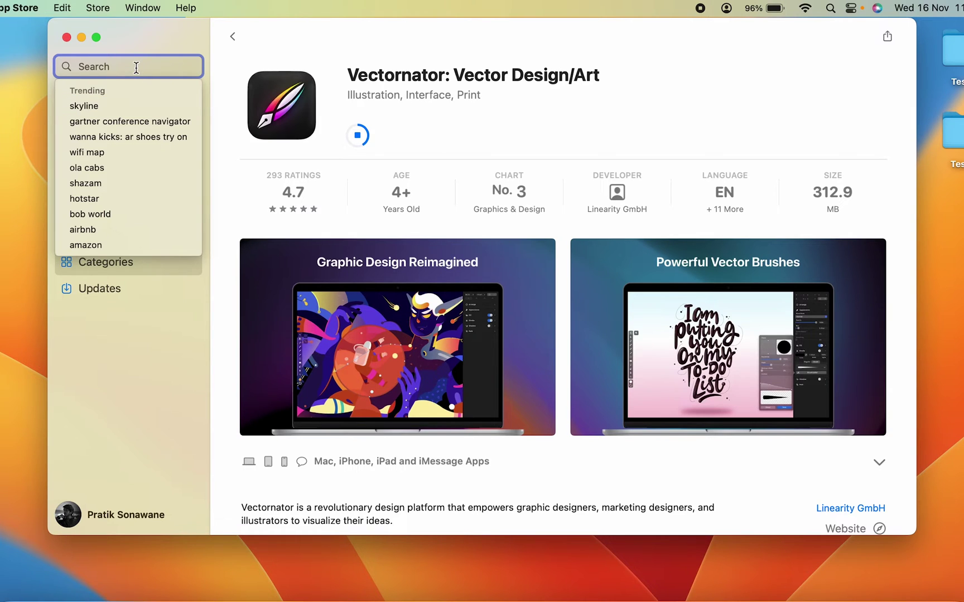
text(spotify)
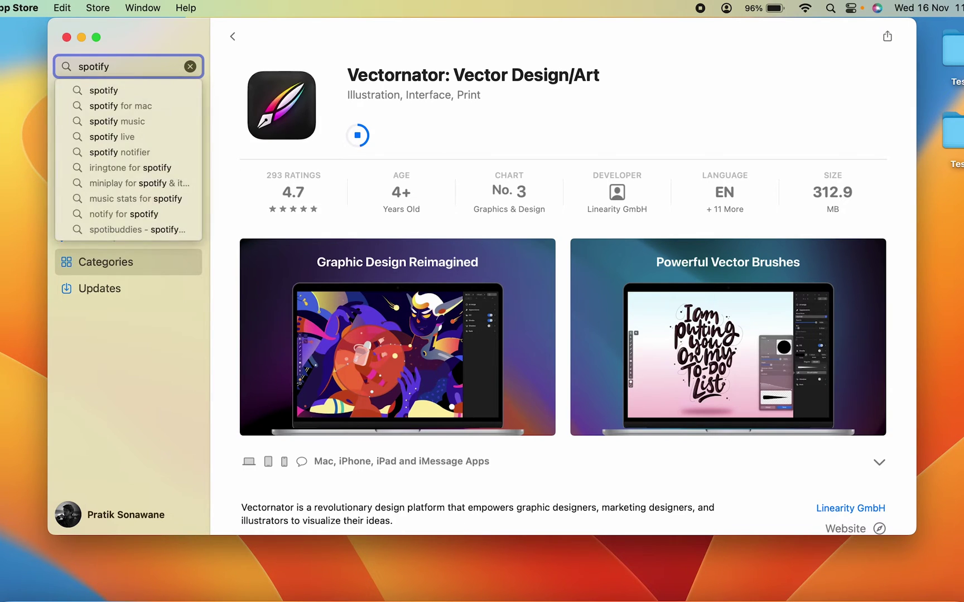
key(Return)
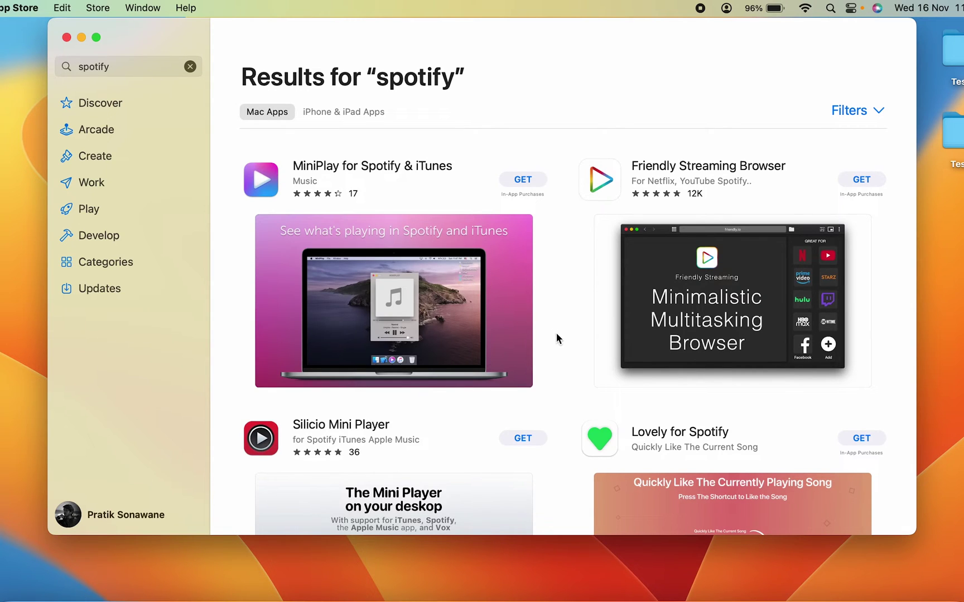
scroll(557, 334, down, 10)
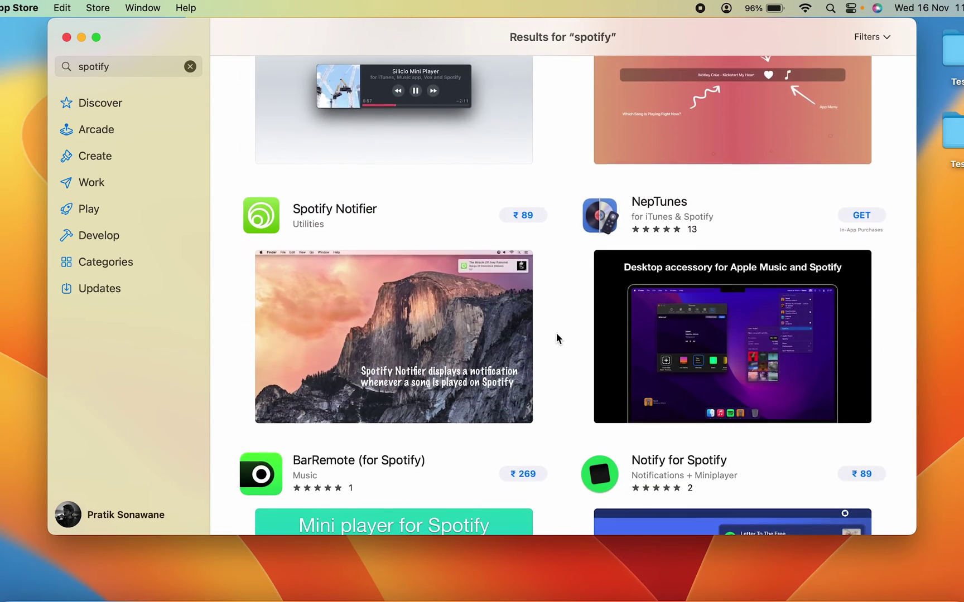
scroll(557, 334, up, 10)
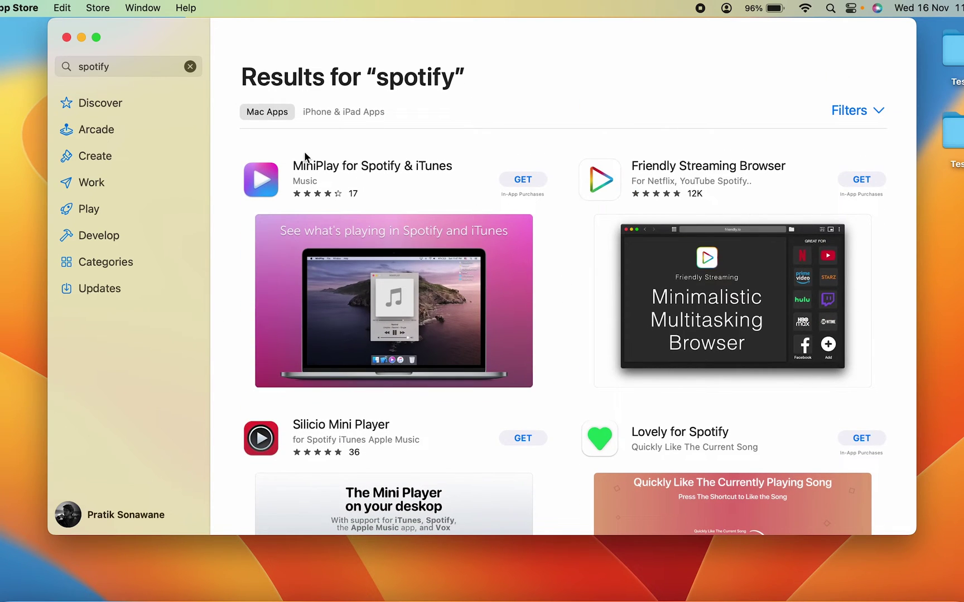
Replace the spotify search with 'insta' and browse the instagram results
click(190, 67)
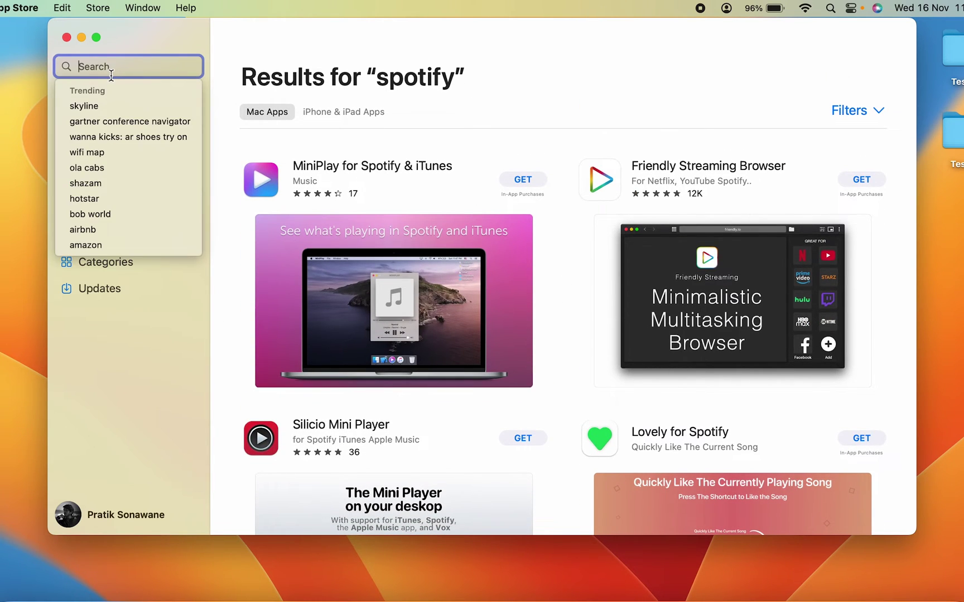
text(insta)
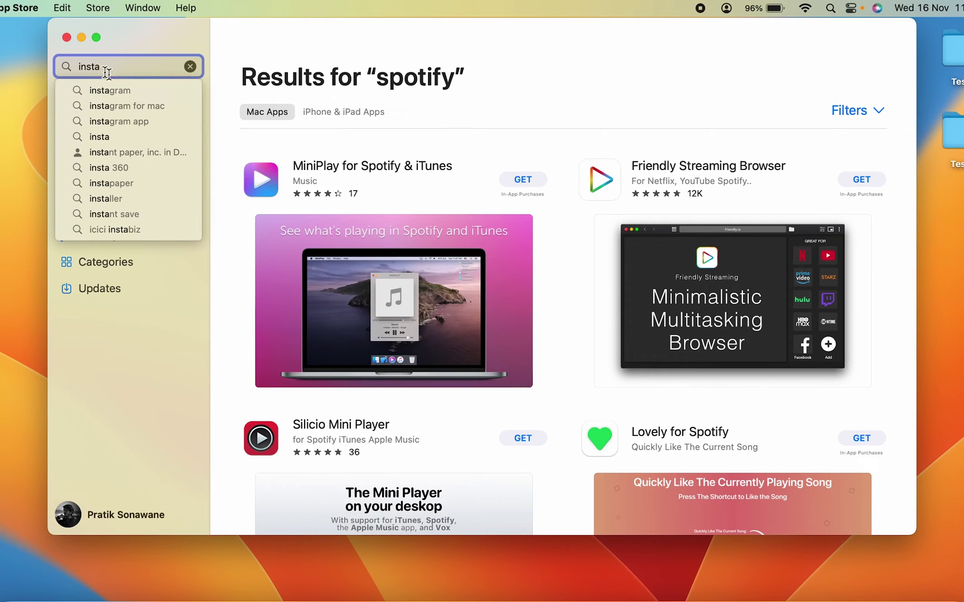
click(121, 90)
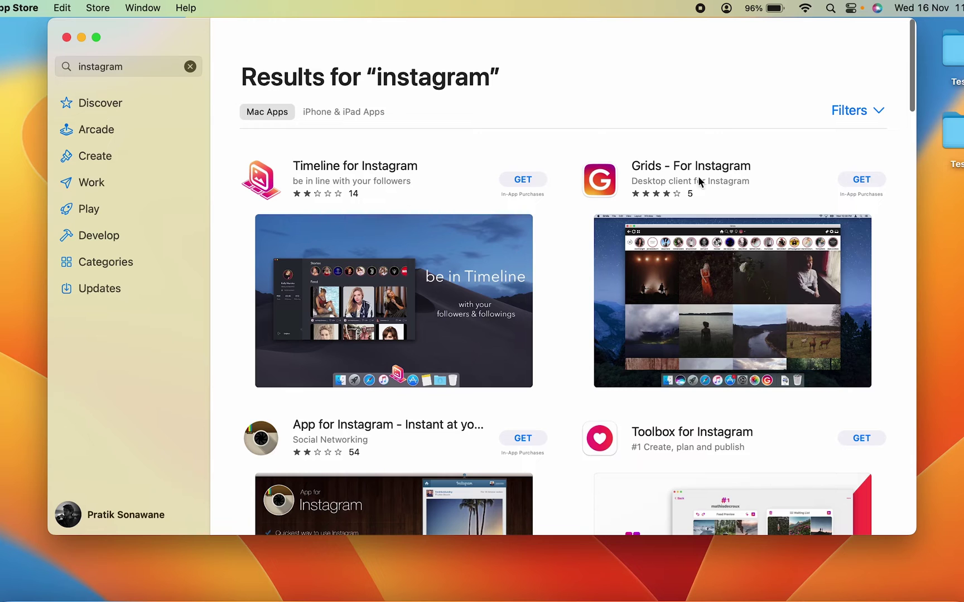
scroll(550, 308, down, 5)
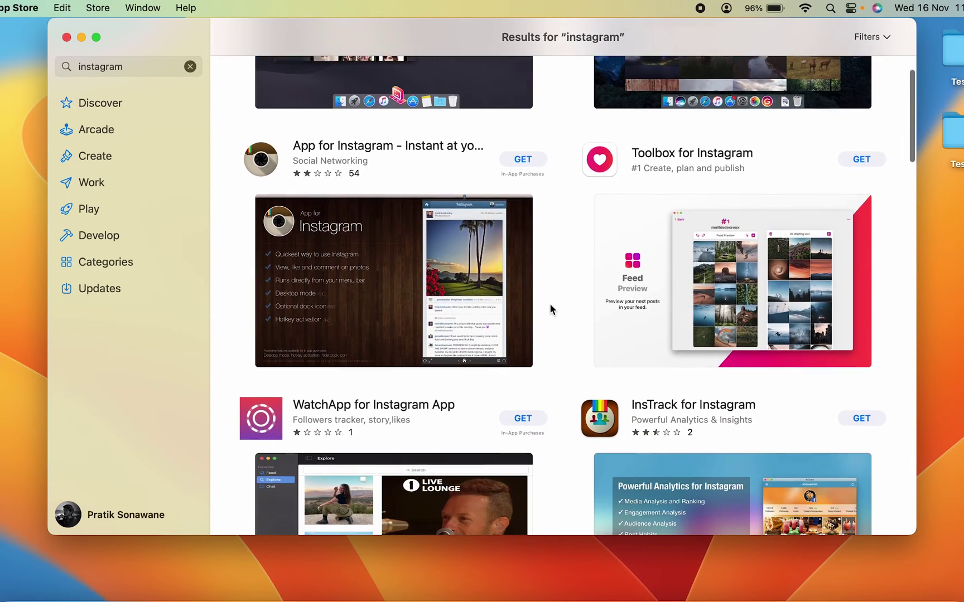
scroll(550, 308, up, 10)
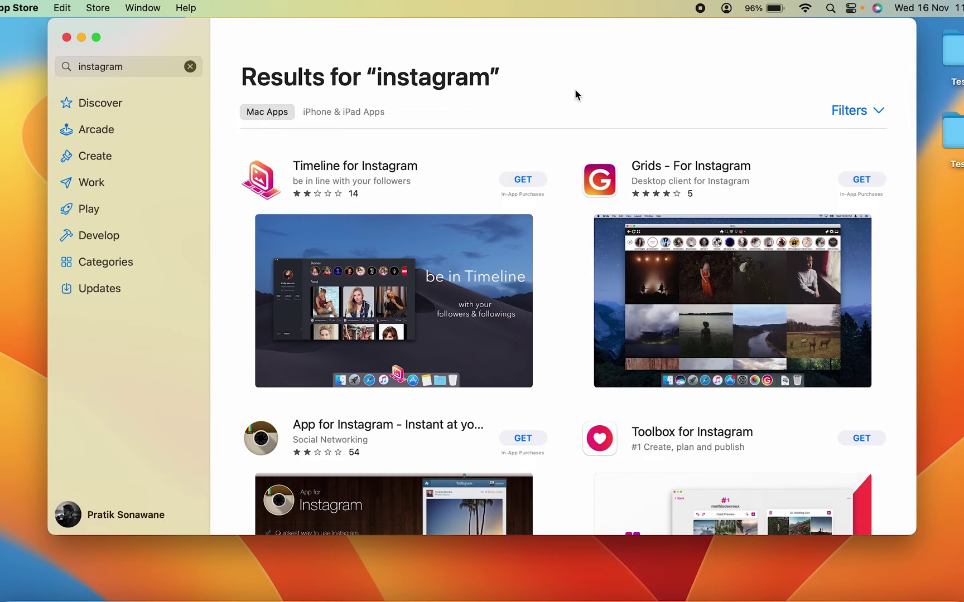
Clear the search, return to the installed Vectornator page, and minimize the App Store
click(191, 66)
click(106, 264)
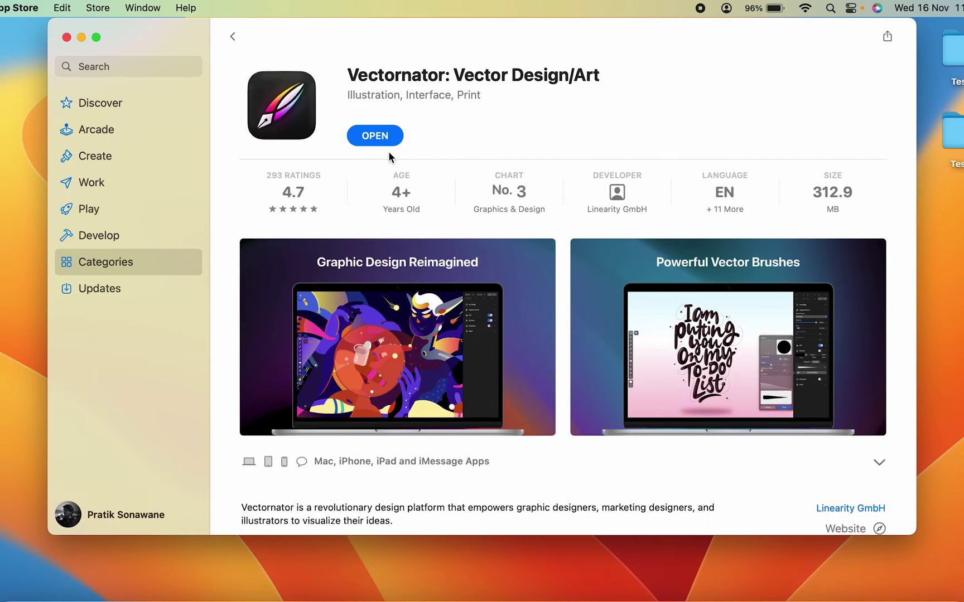
click(82, 38)
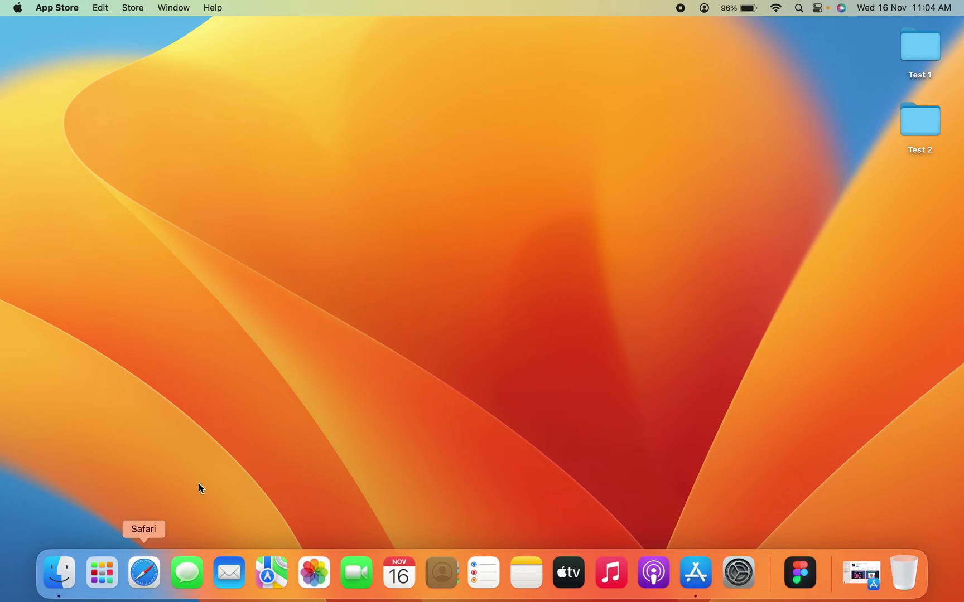
click(146, 574)
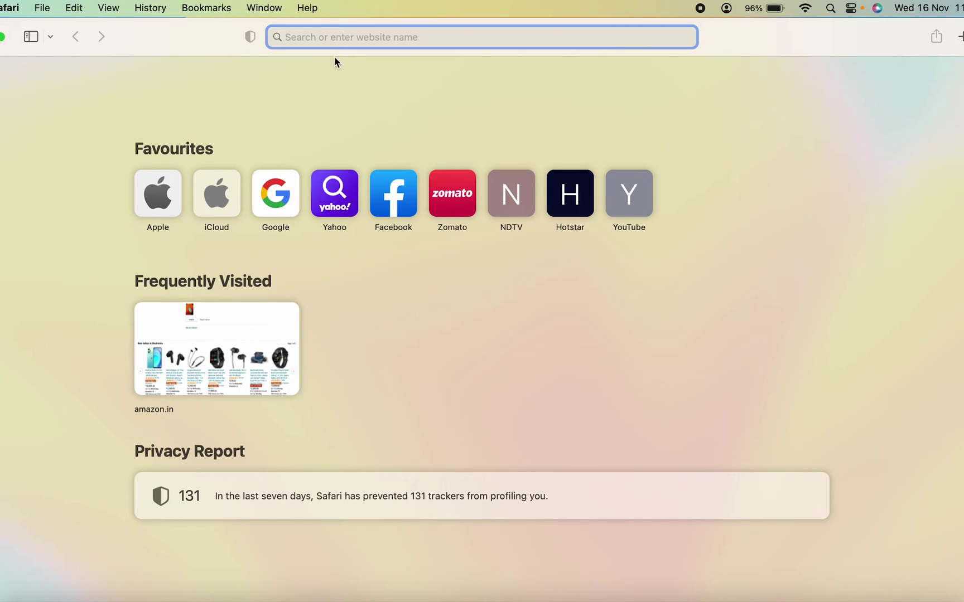
text(spot)
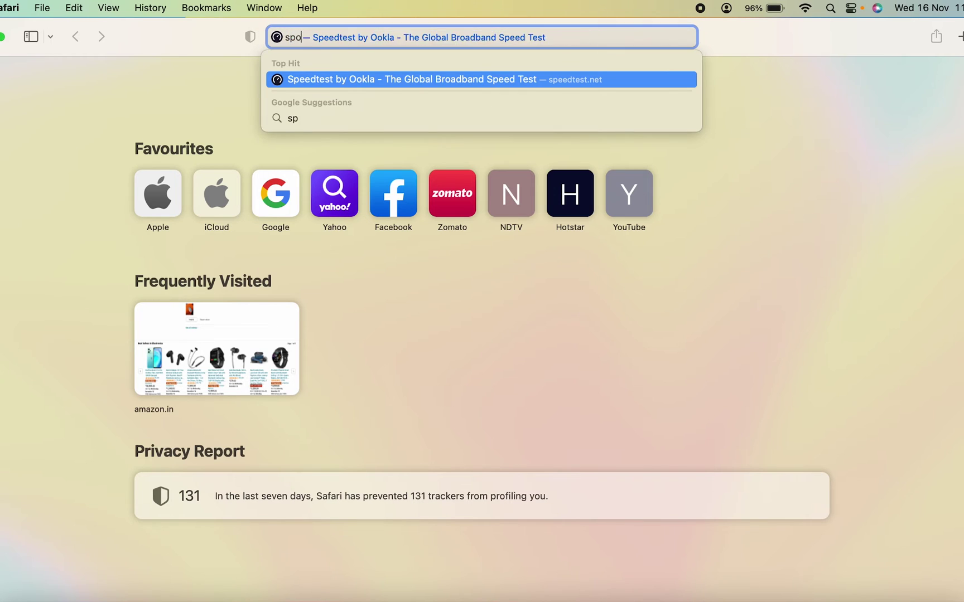
text(ify.com)
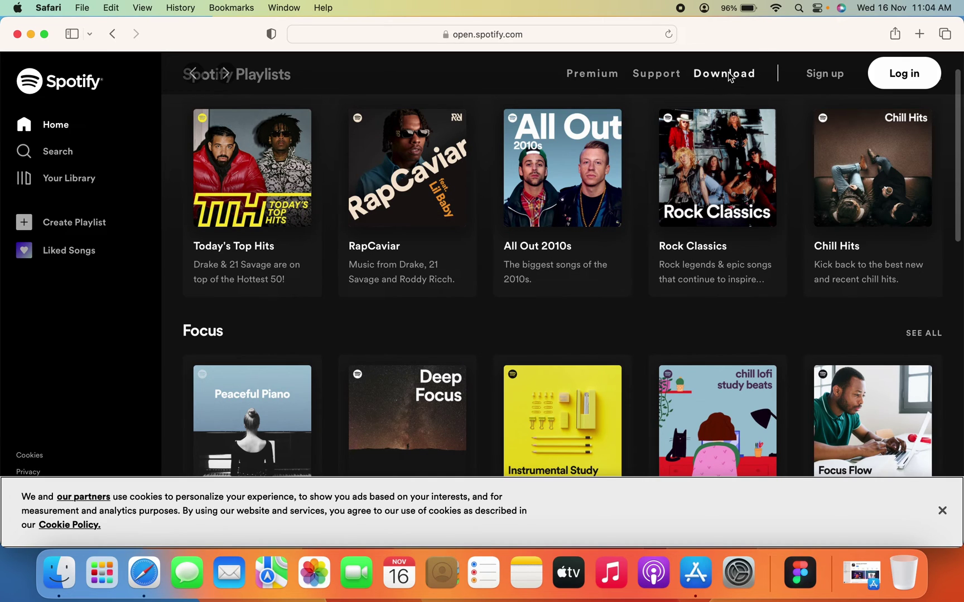
click(729, 78)
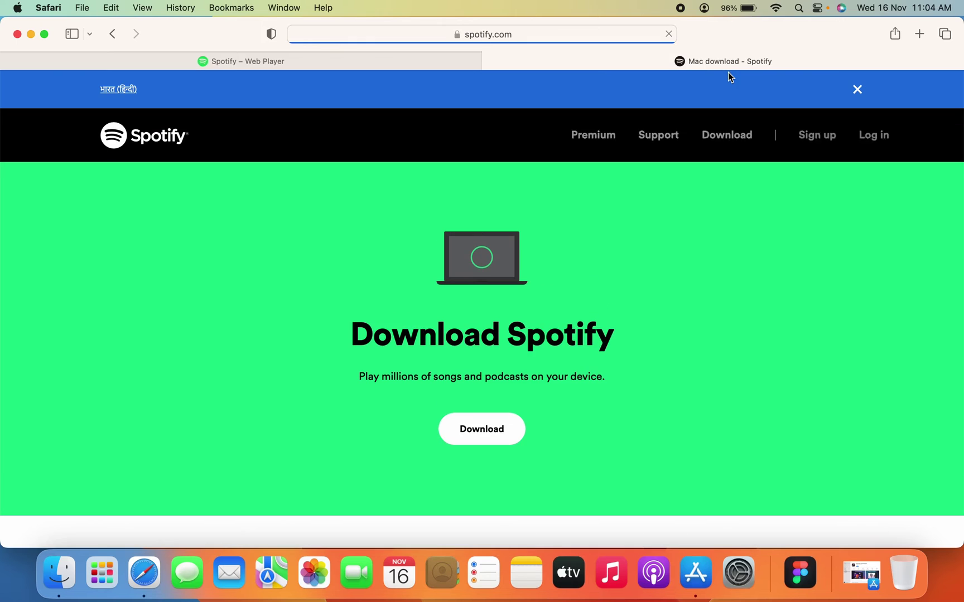
Download the 1.8 MB Spotify installer and open Install Spotify from Safari's downloads
click(484, 432)
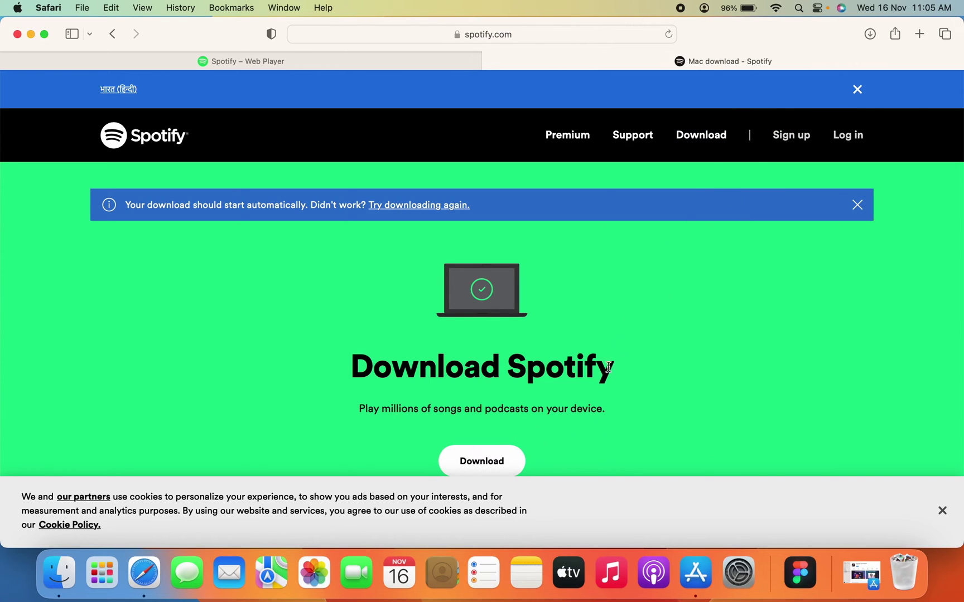
click(870, 35)
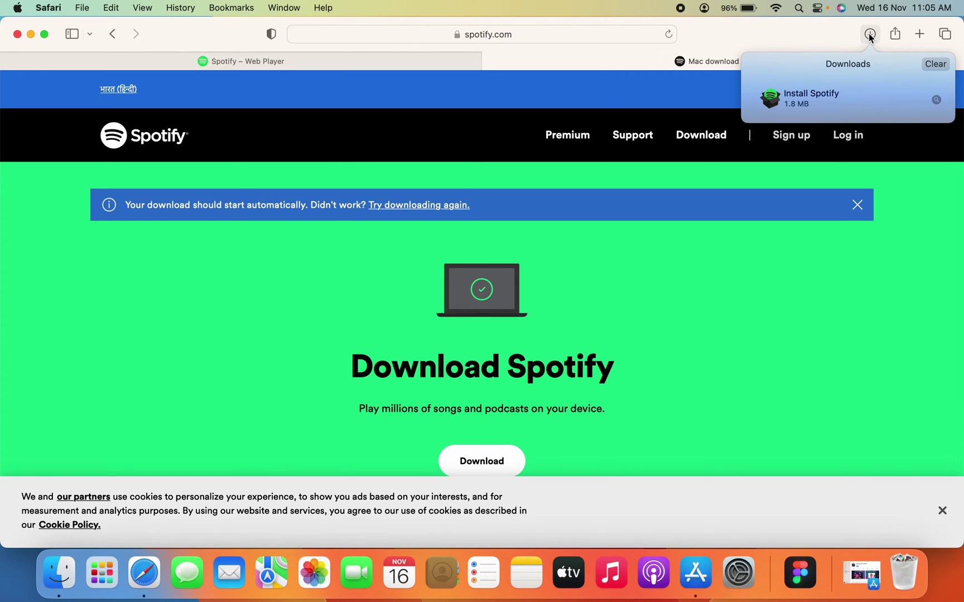
click(800, 105)
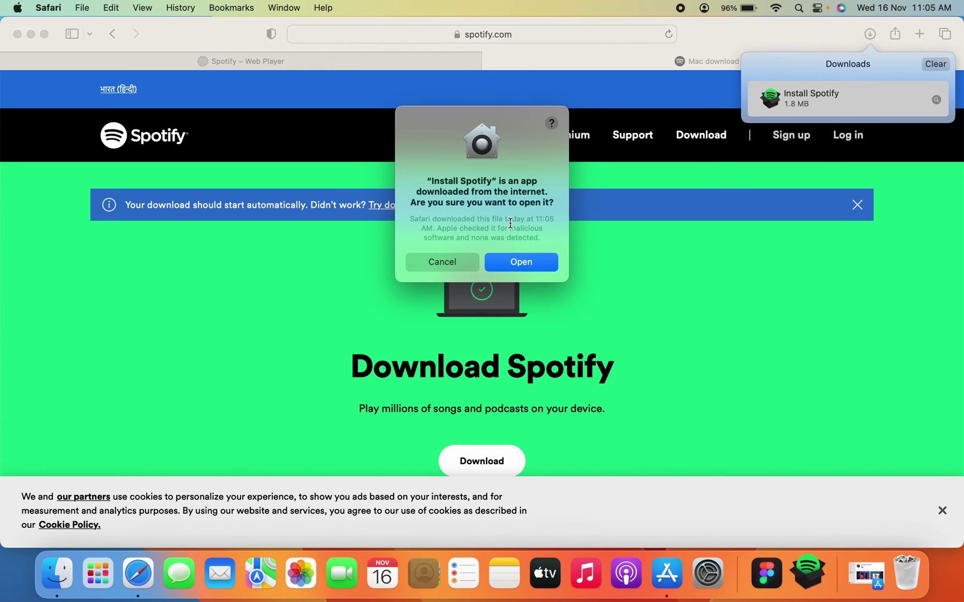
Confirm opening the installer so Spotify installs and reaches its login screen
click(530, 264)
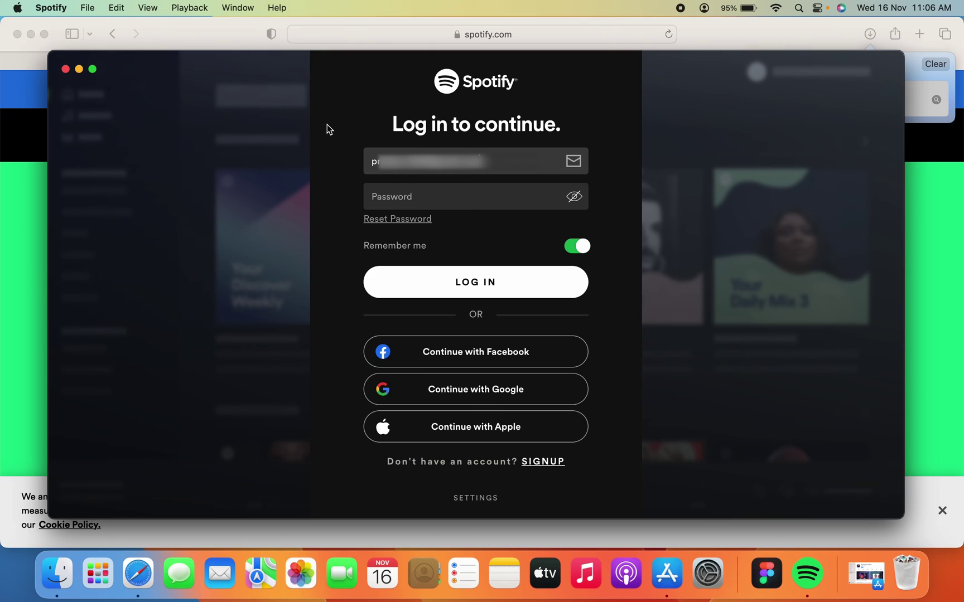
Minimize the Spotify login window to the Dock
click(80, 70)
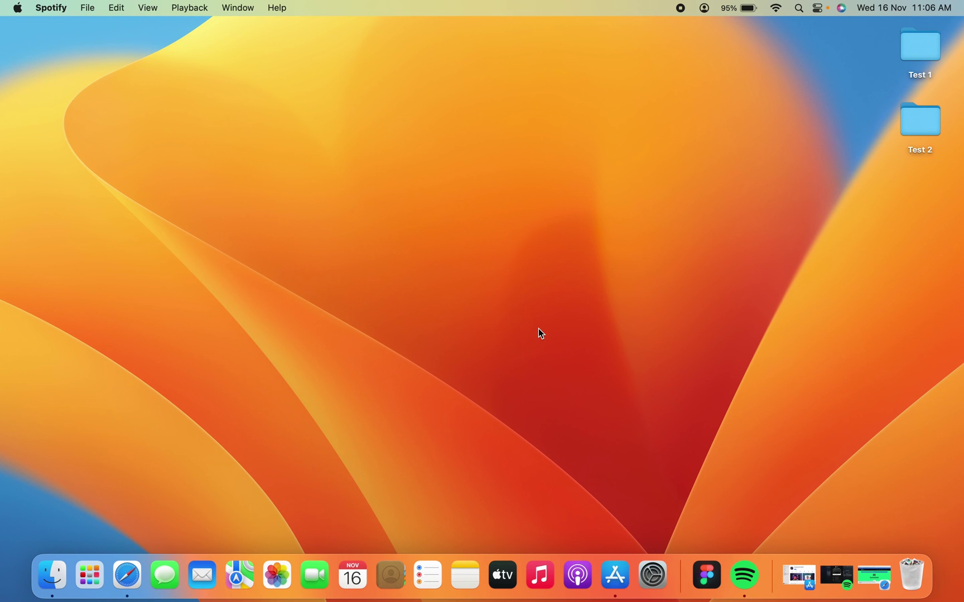